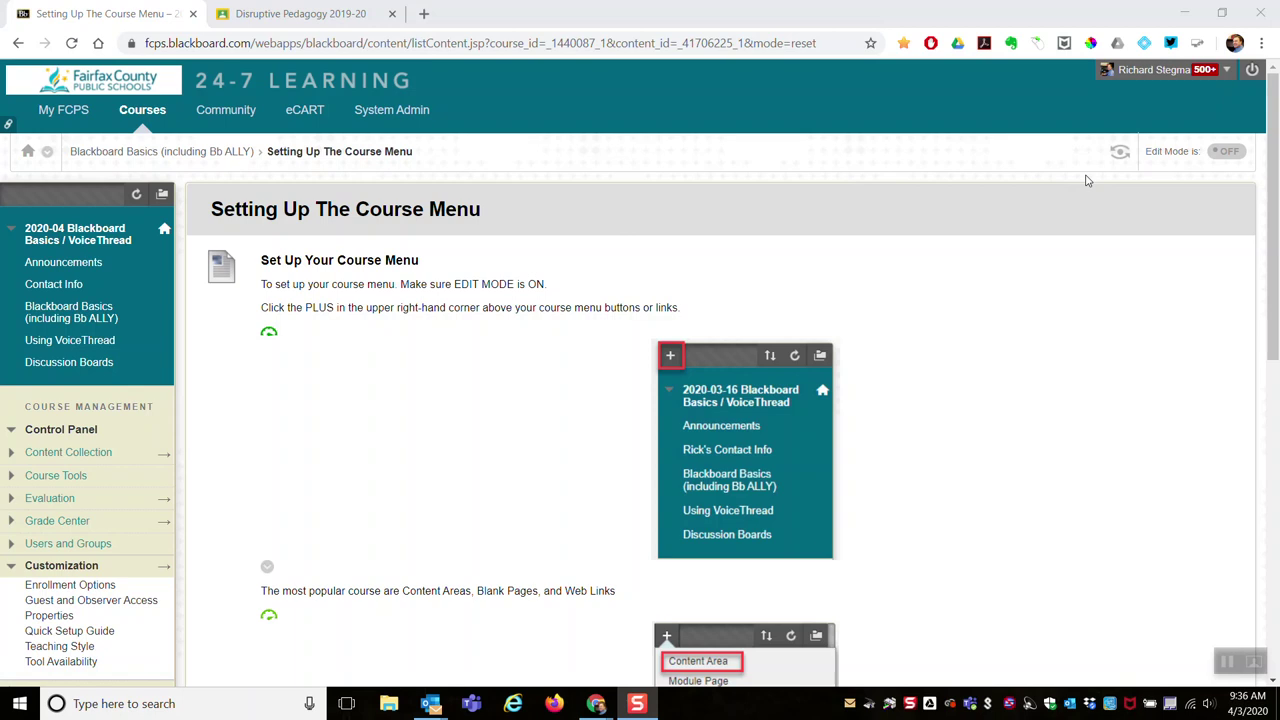
Turn Edit Mode on and check the course menu's add-item list of item types.
left_click(1229, 152)
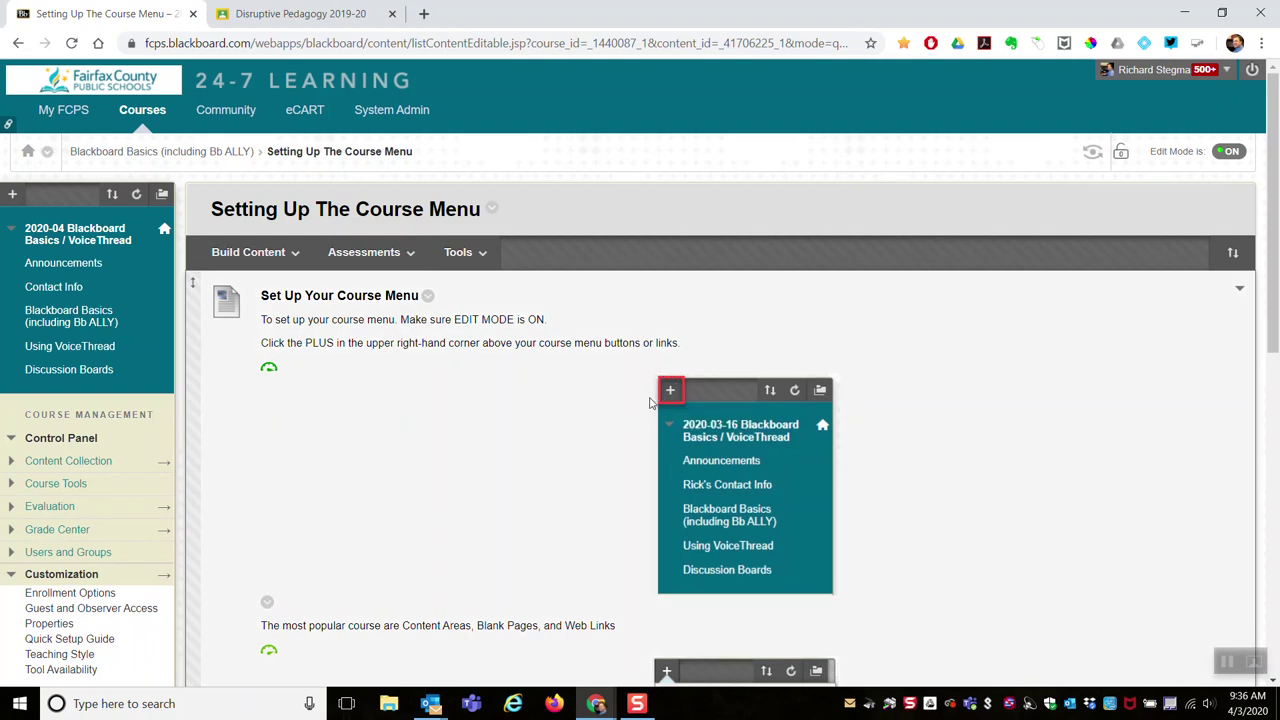
left_click(12, 194)
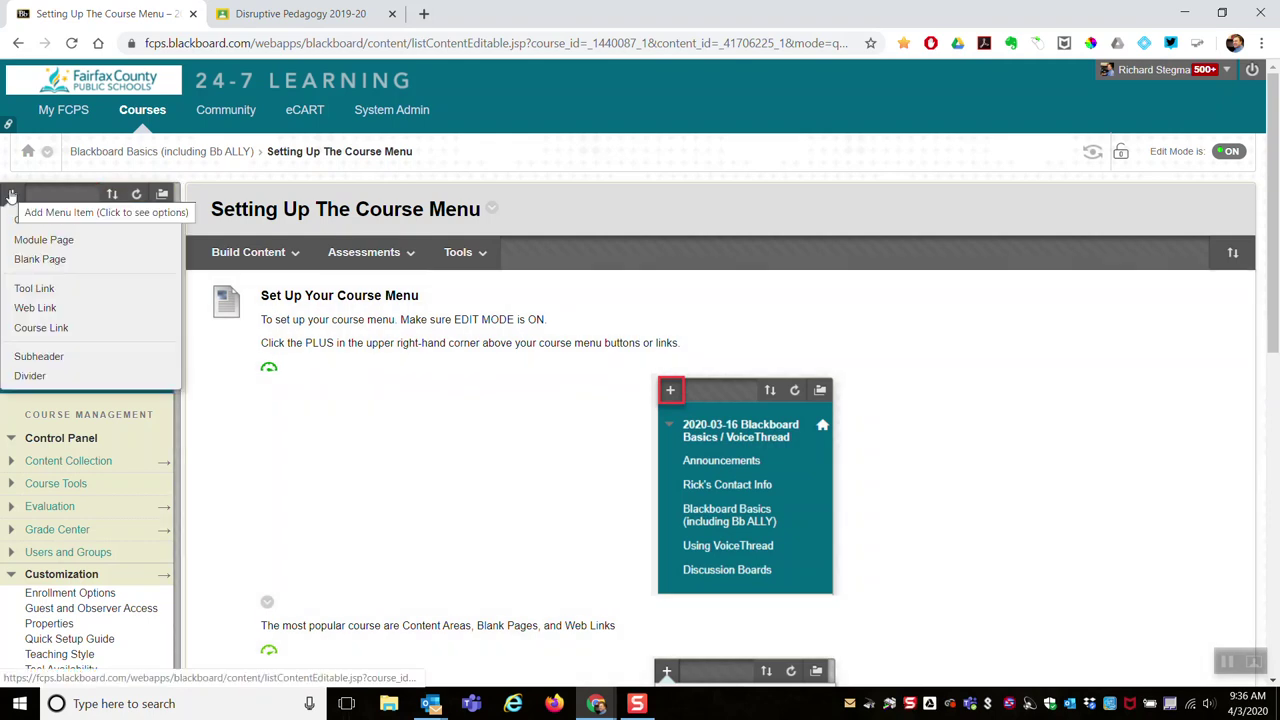
left_click(12, 194)
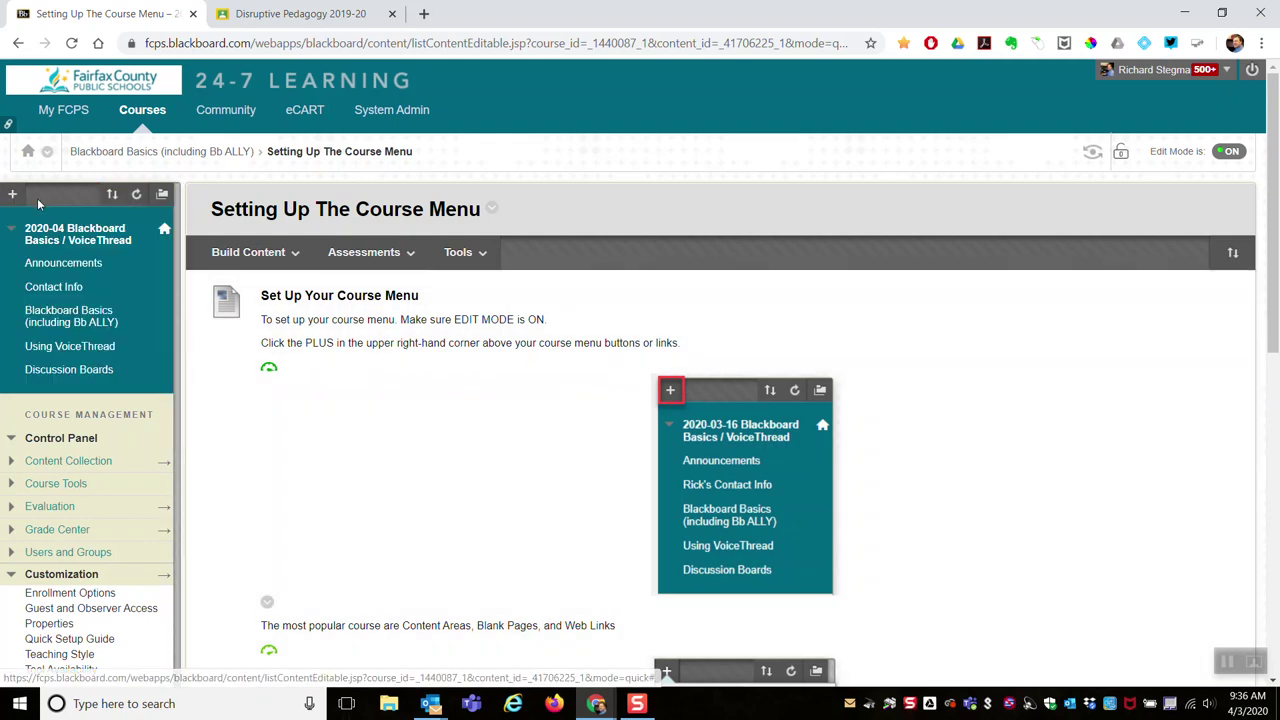
left_click(12, 194)
left_click(494, 451)
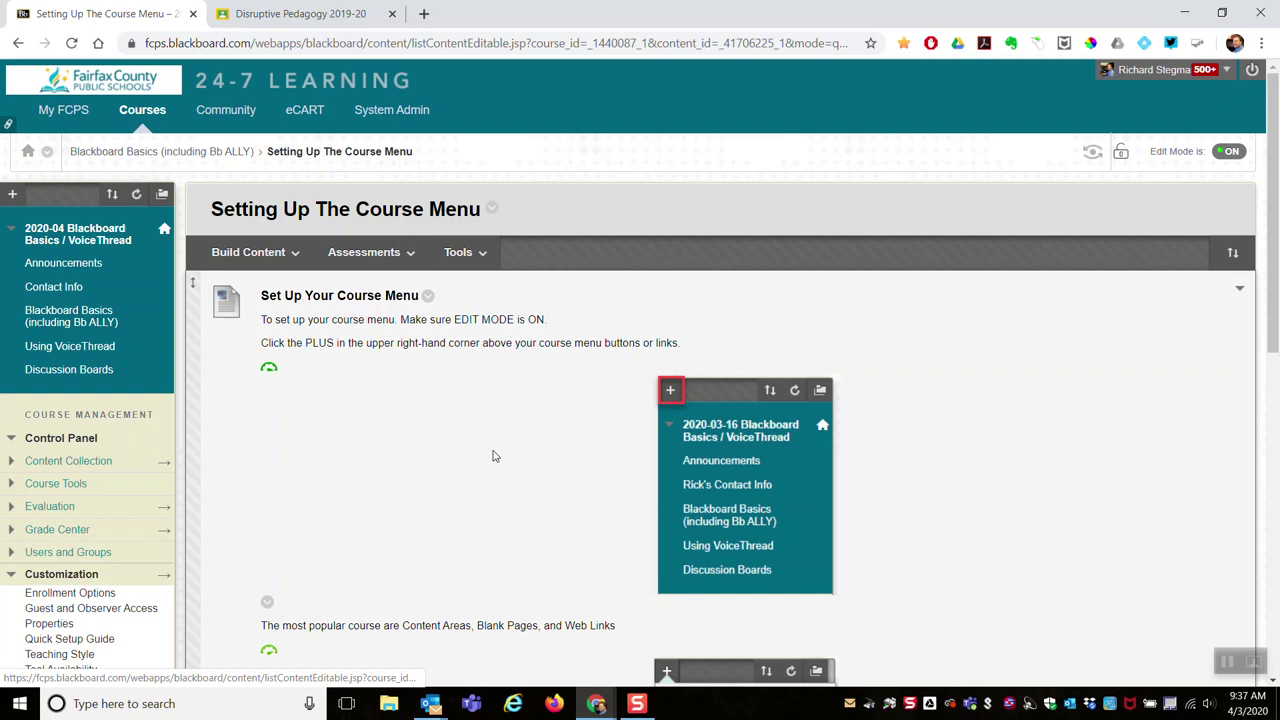
scroll(537, 434, "down", 3)
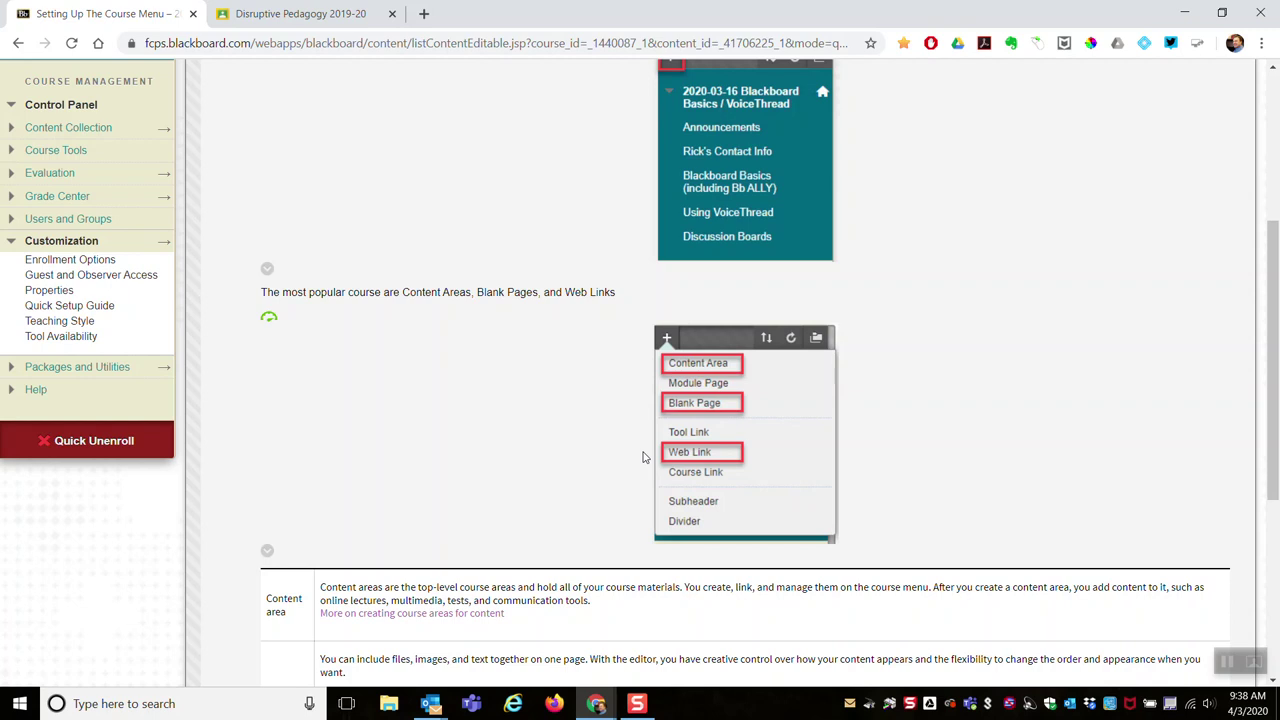
scroll(397, 407, "up", 3)
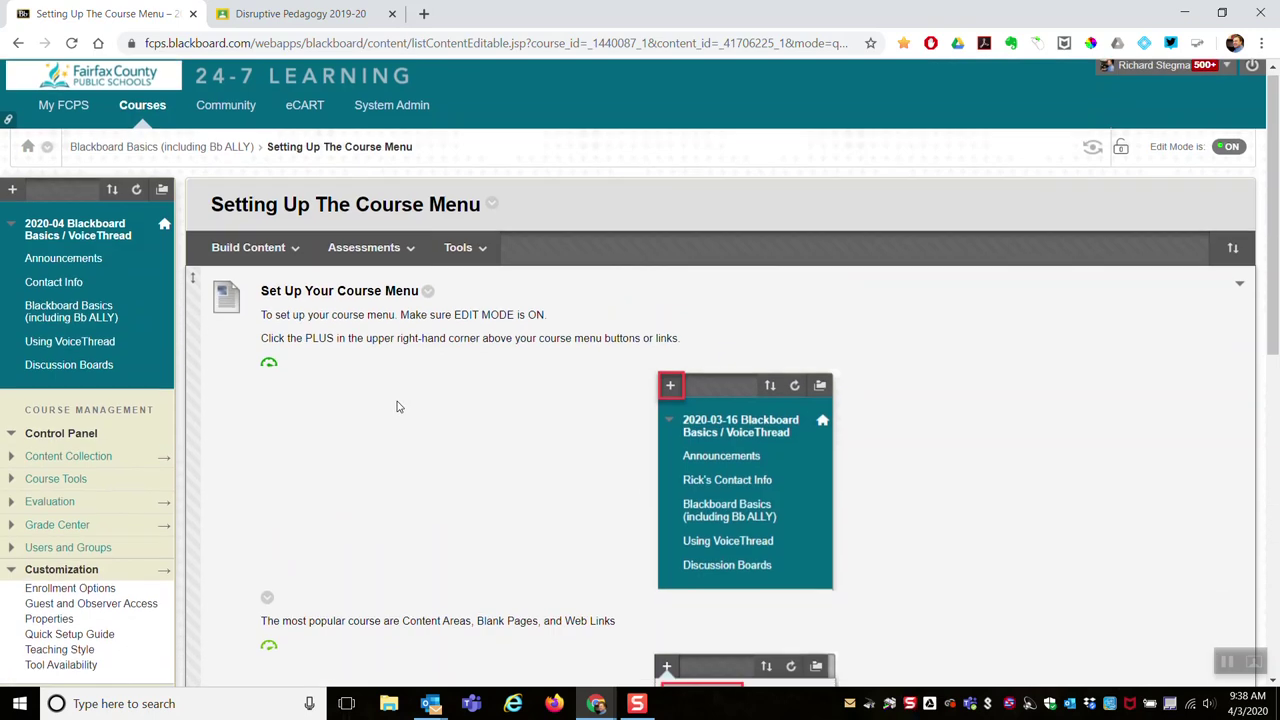
Begin a Web Link course menu item with the name 'Our Google Classroom'.
left_click(12, 194)
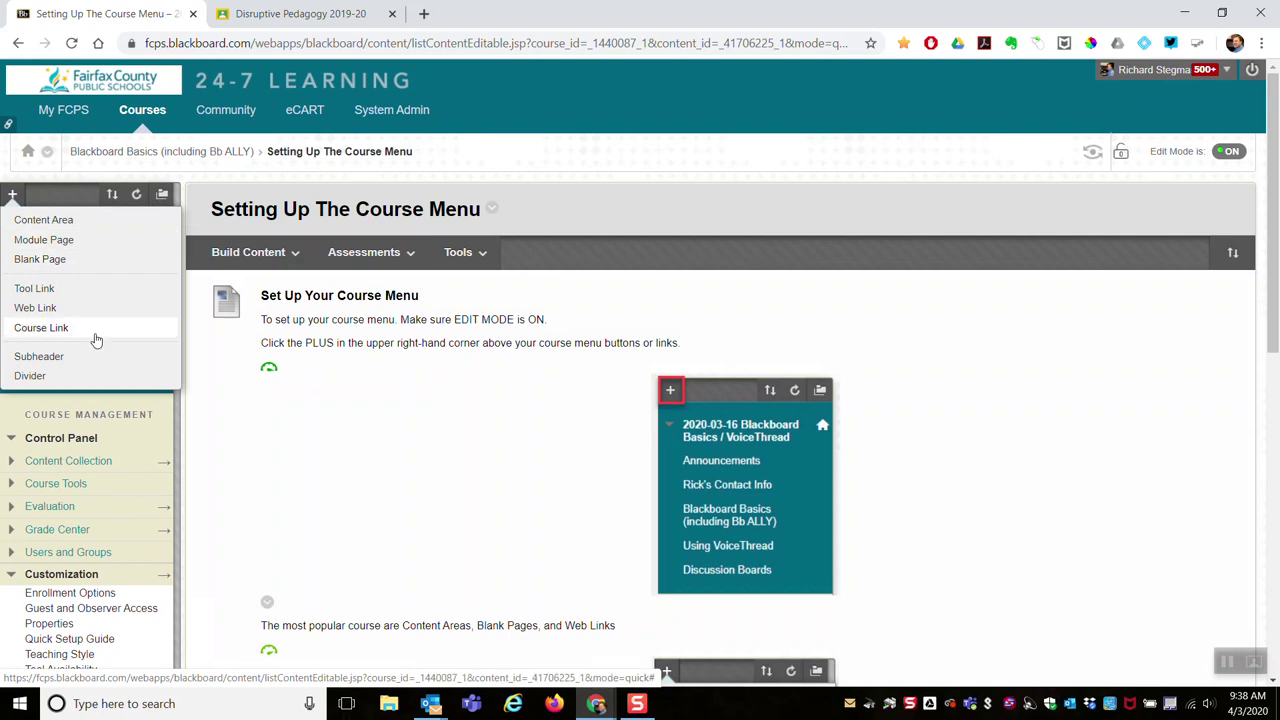
left_click(36, 308)
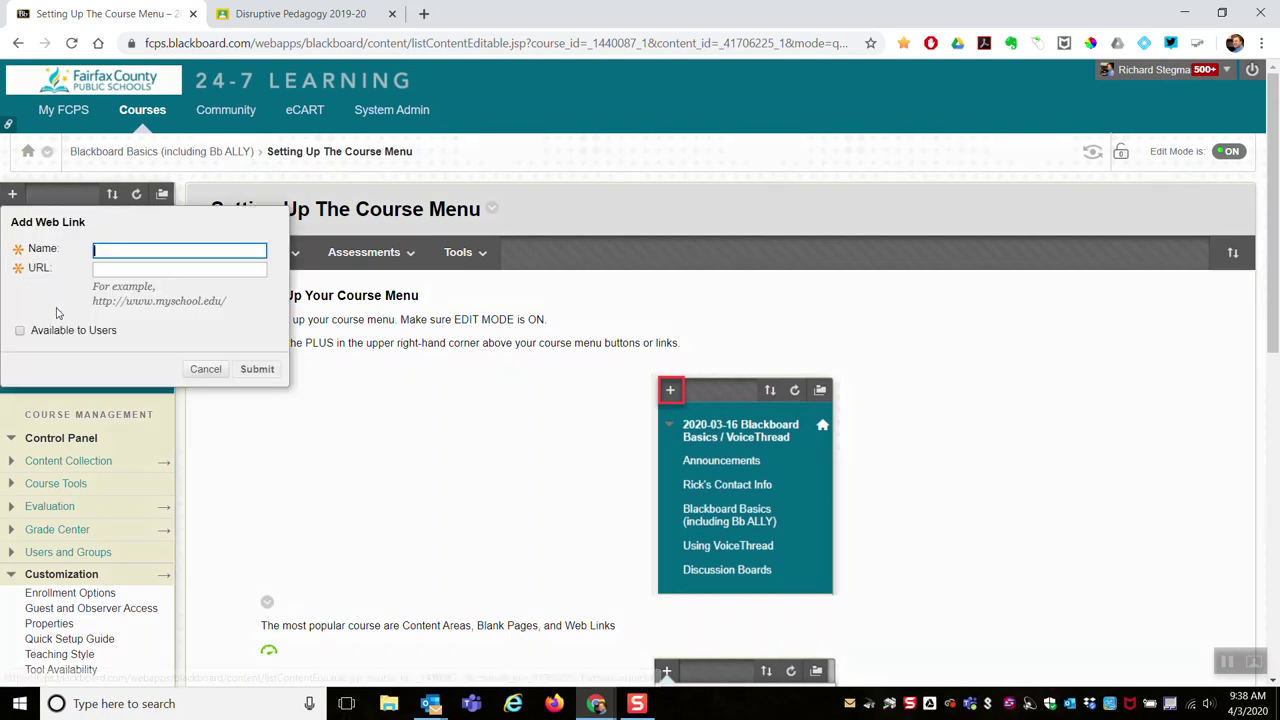
type("Ou")
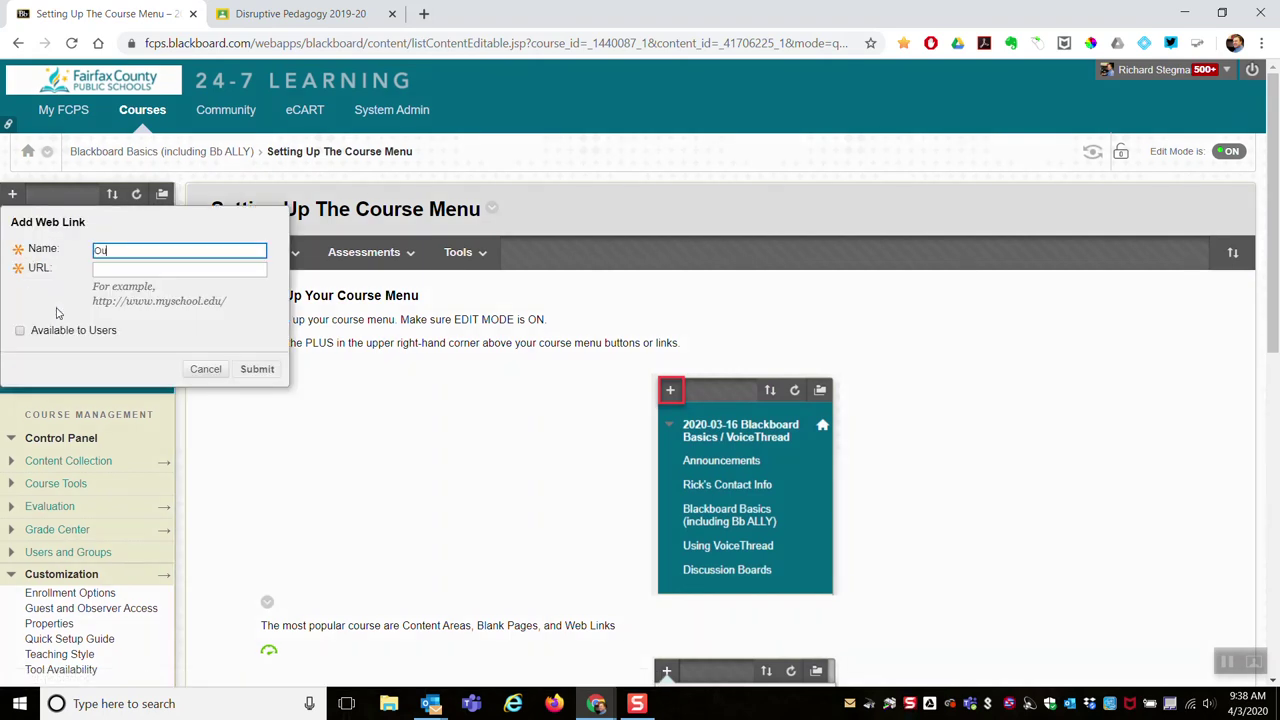
type("r Google Classroom")
left_click(112, 270)
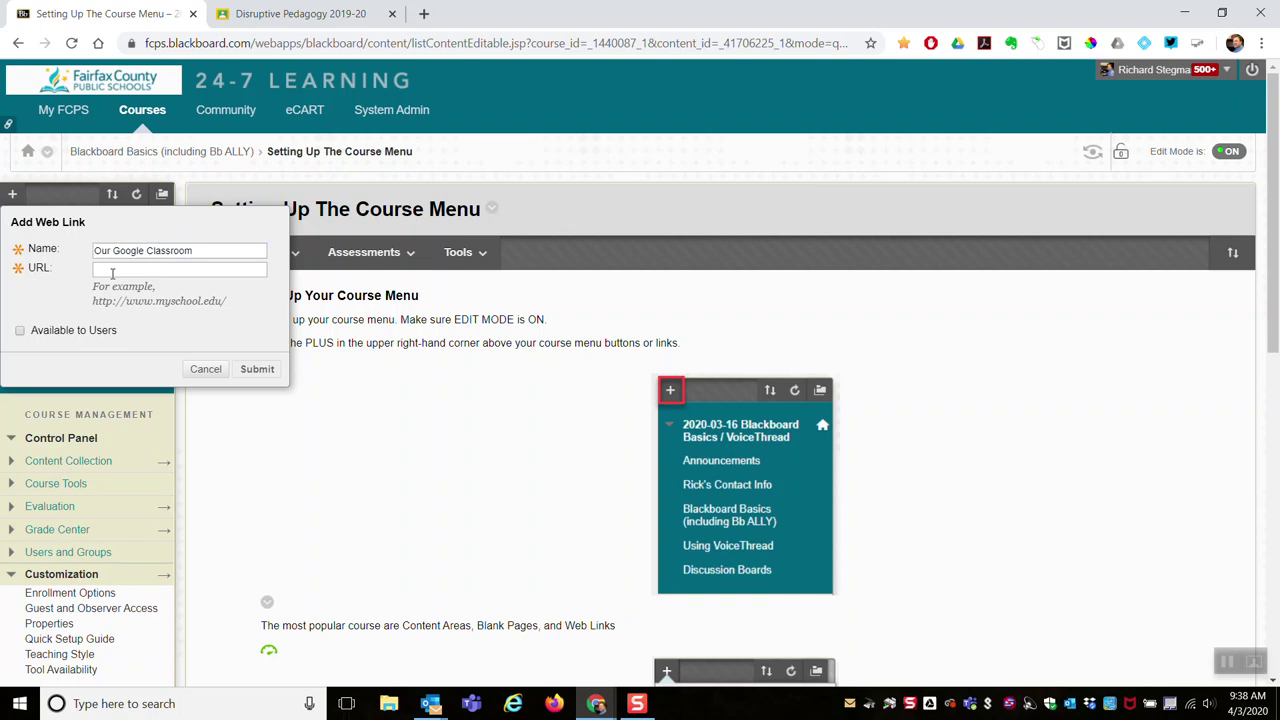
left_click(112, 272)
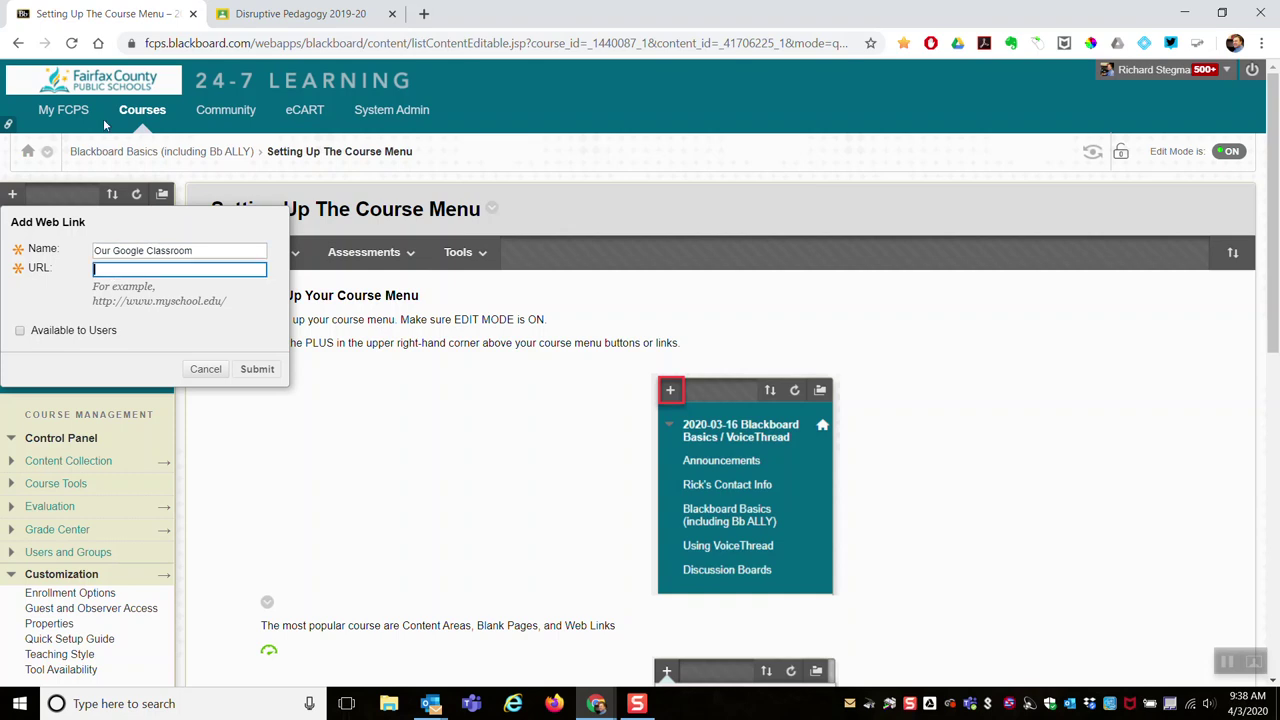
left_click(305, 16)
left_click(307, 45)
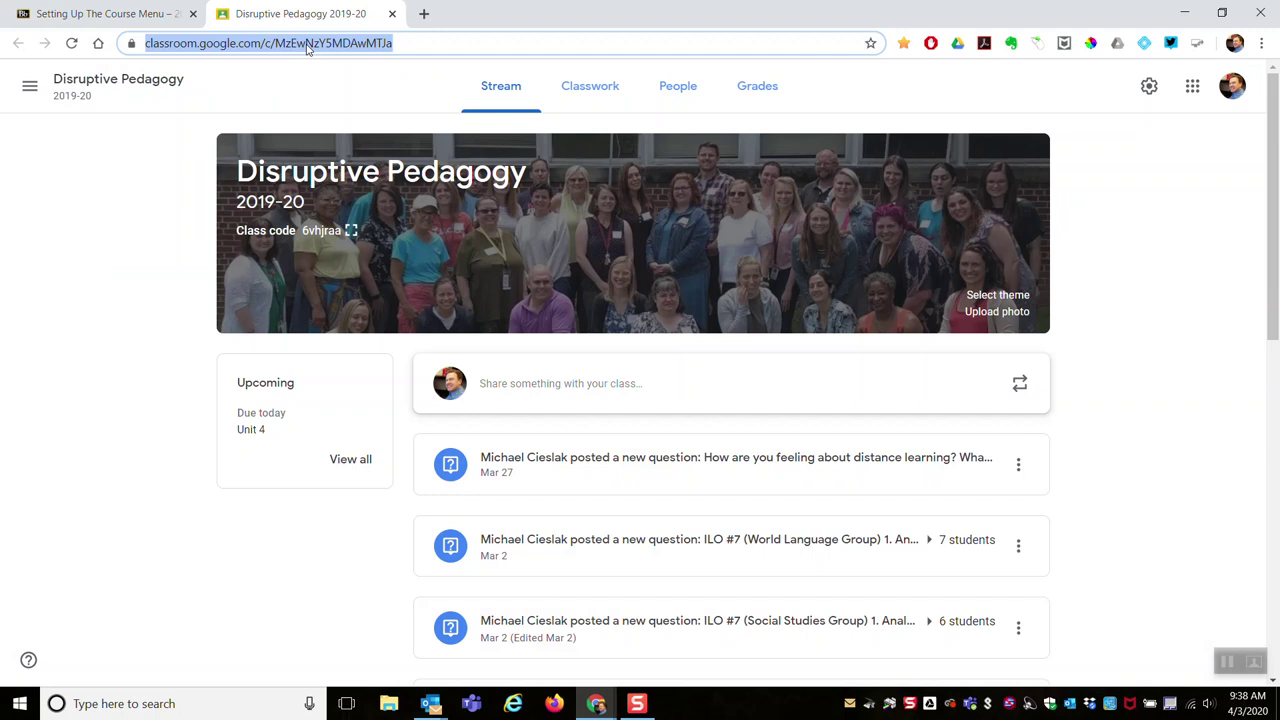
left_click(148, 18)
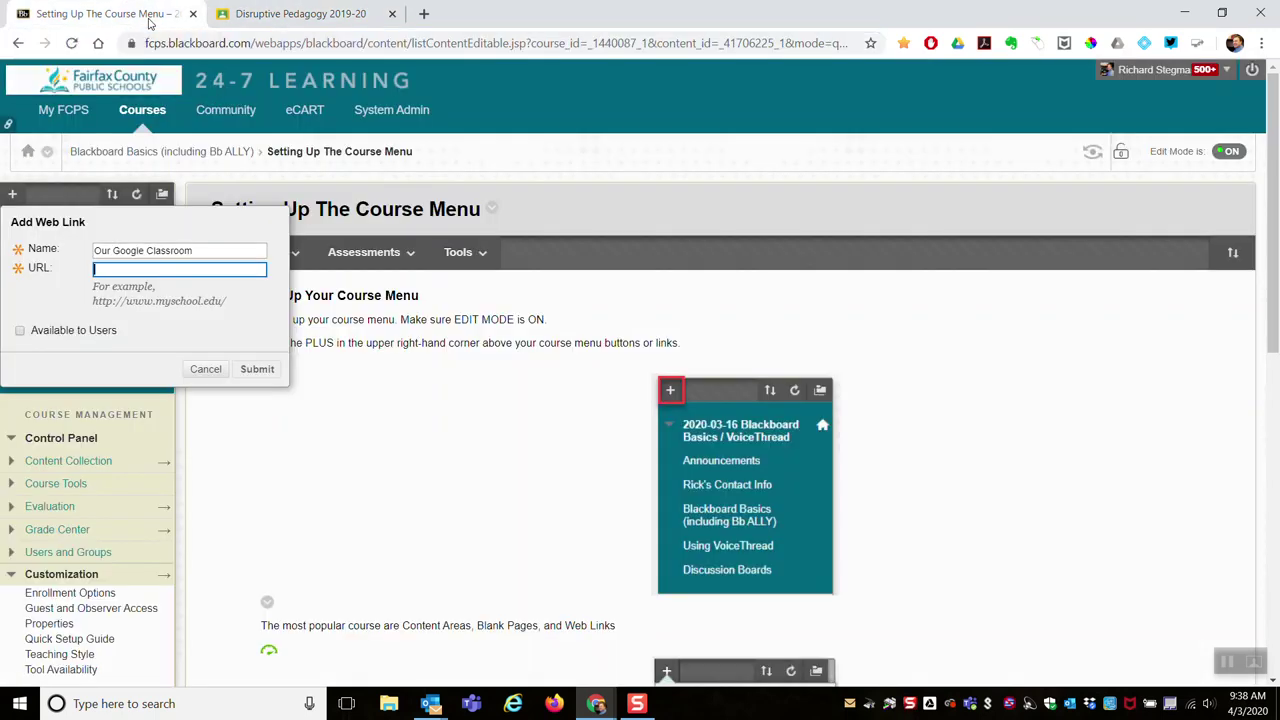
Paste the Google Classroom class address as the URL, make it available, and submit.
left_click(122, 272)
key("ctrl+v")
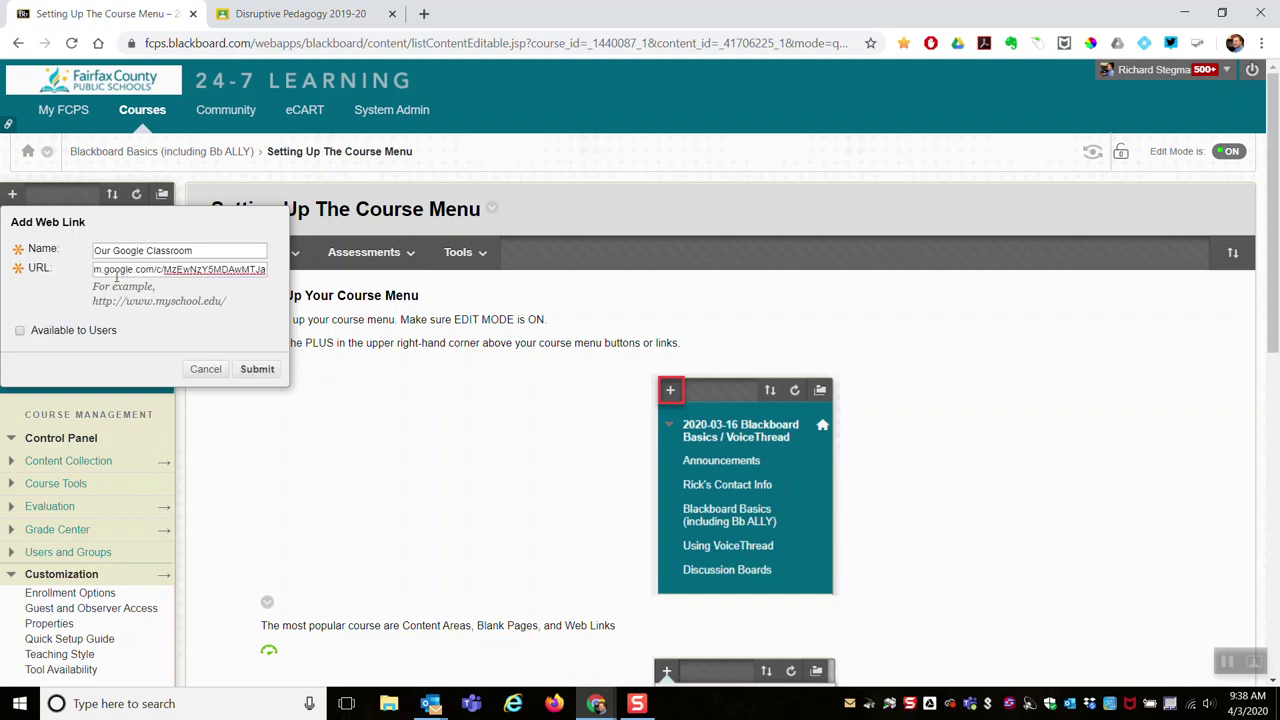
left_click(20, 331)
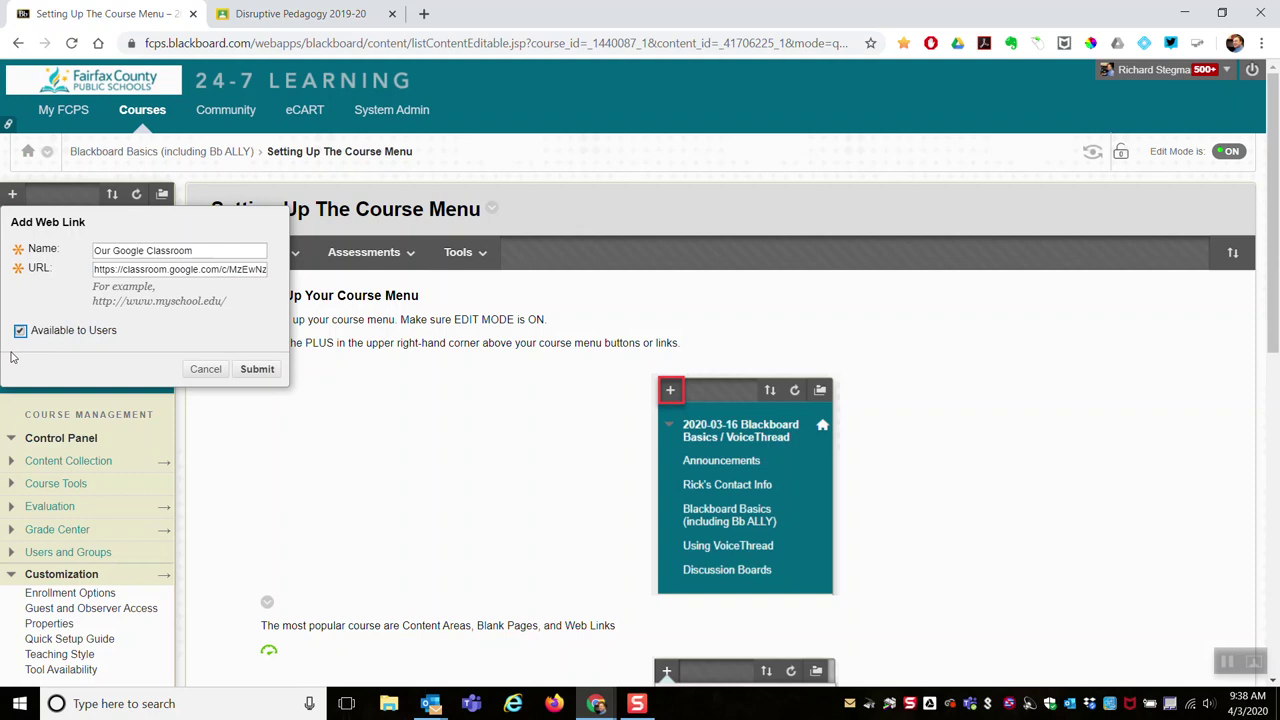
left_click(257, 370)
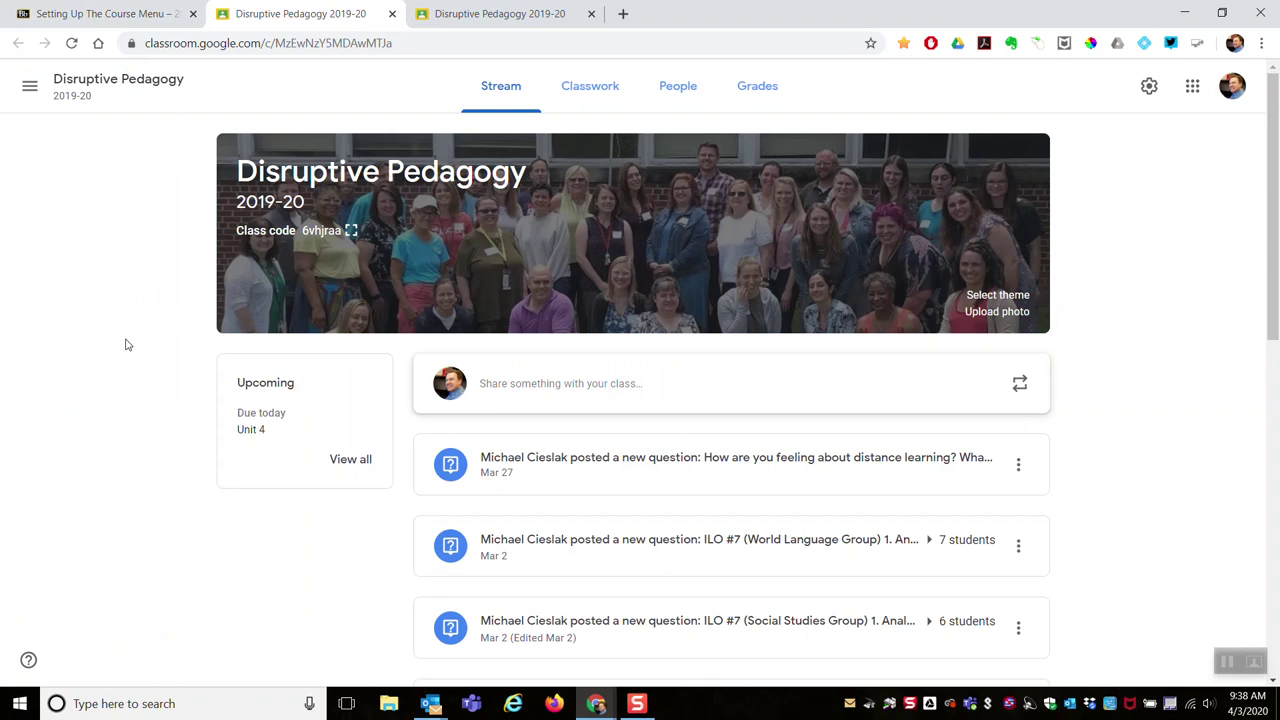
Back in Blackboard, add an available blank page named 'Google Classroom Calendar' to the menu.
left_click(95, 16)
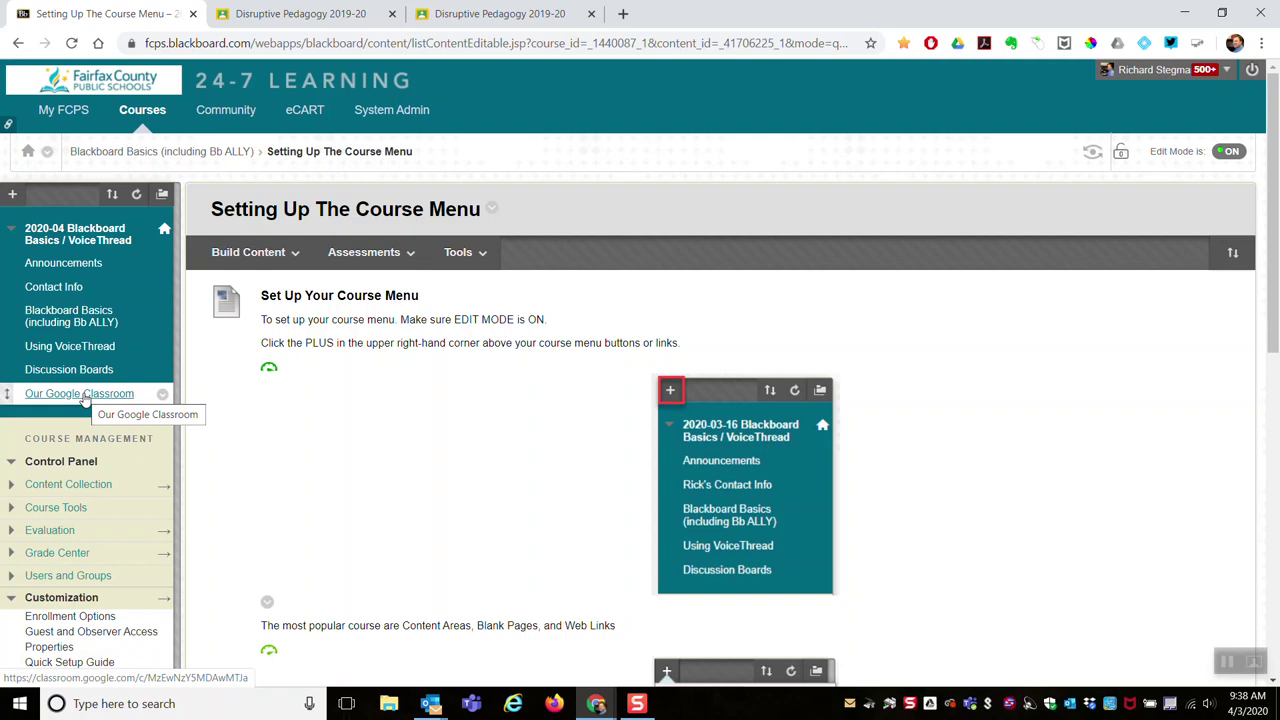
left_click(13, 194)
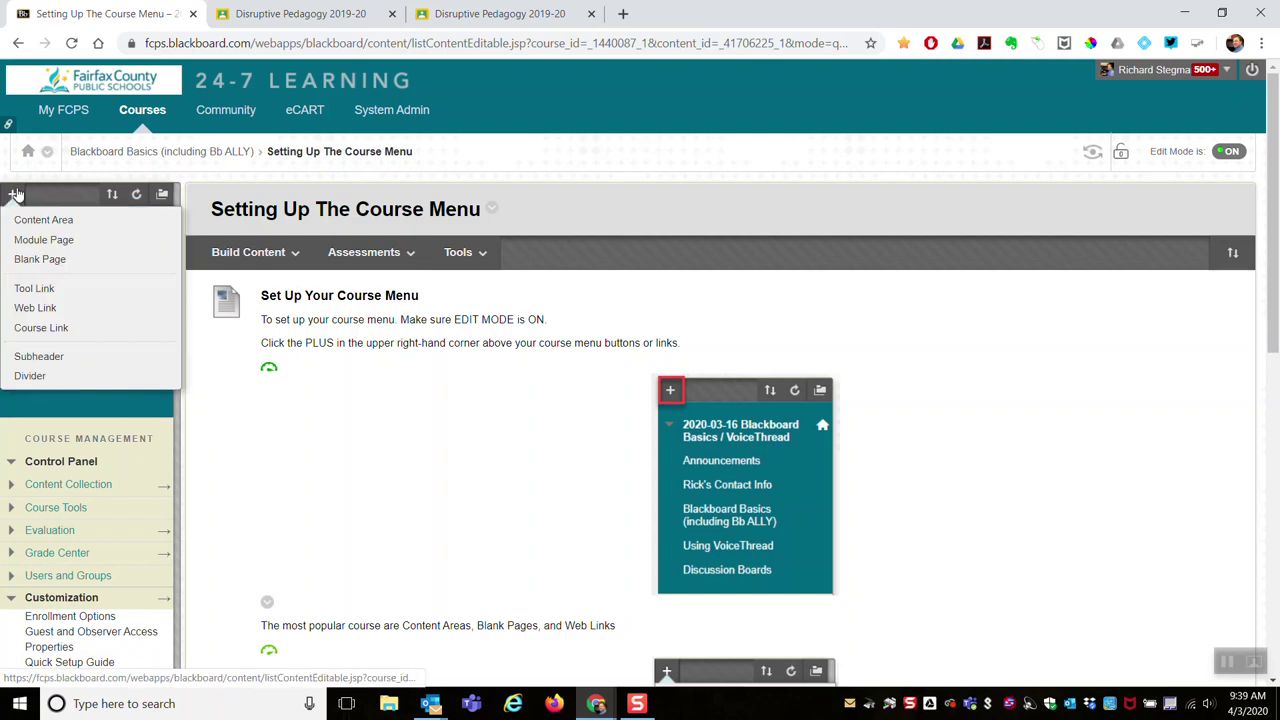
left_click(40, 259)
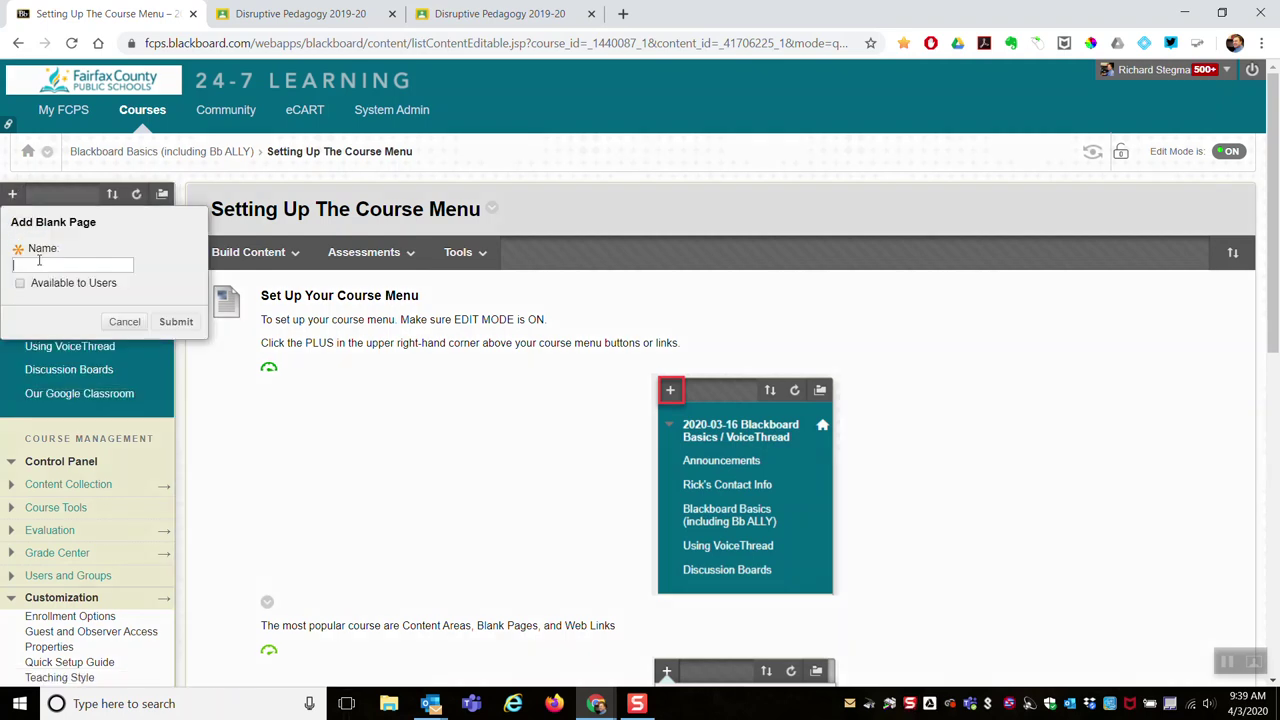
type("Google Class")
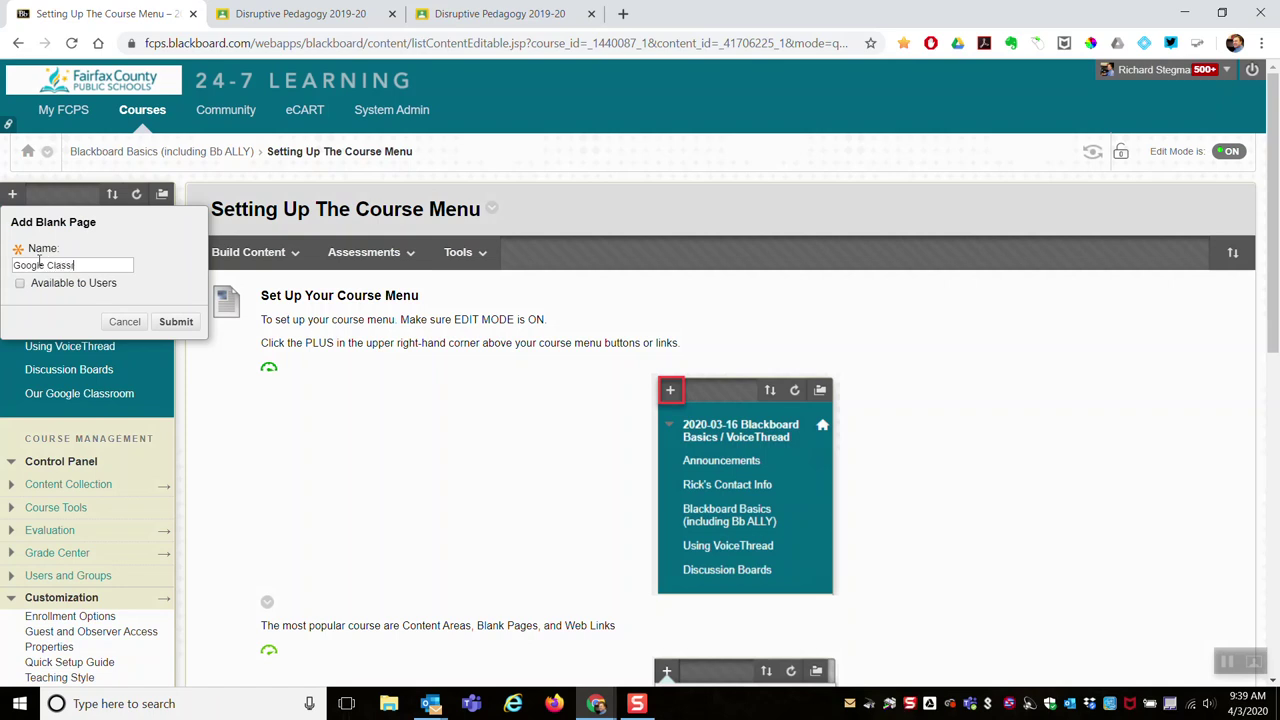
type("room Calendar")
left_click(21, 284)
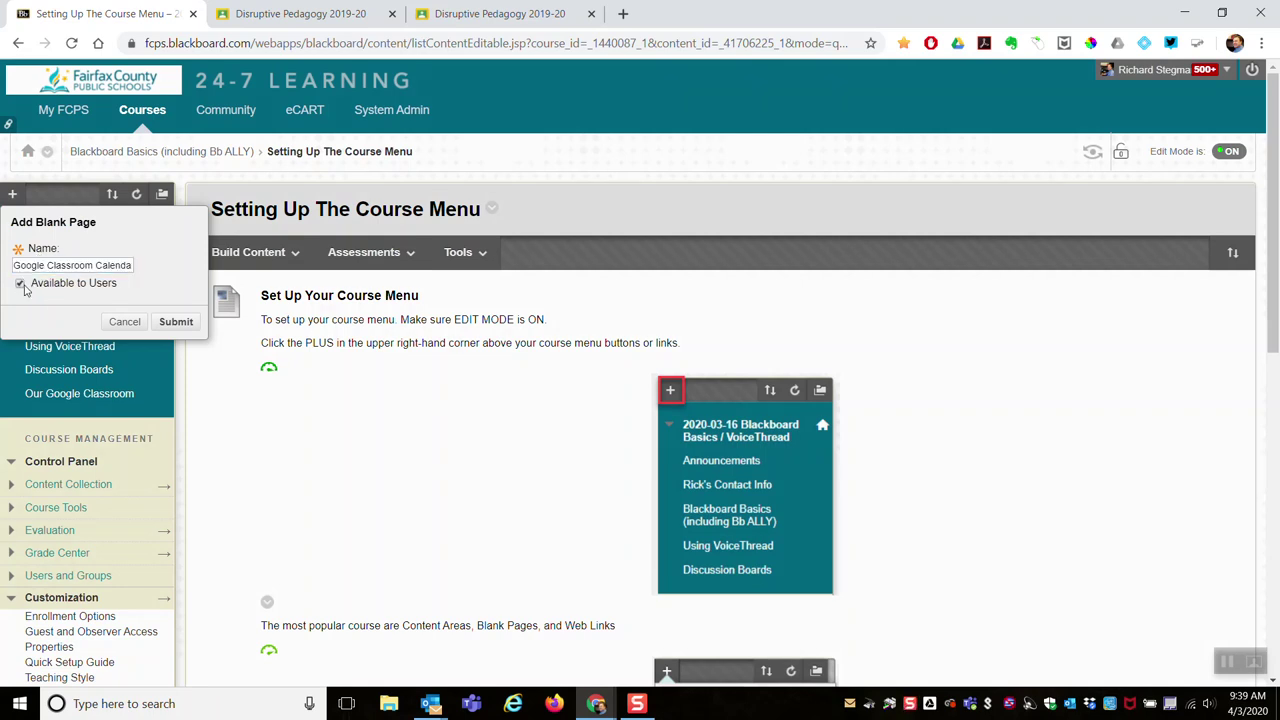
left_click(177, 323)
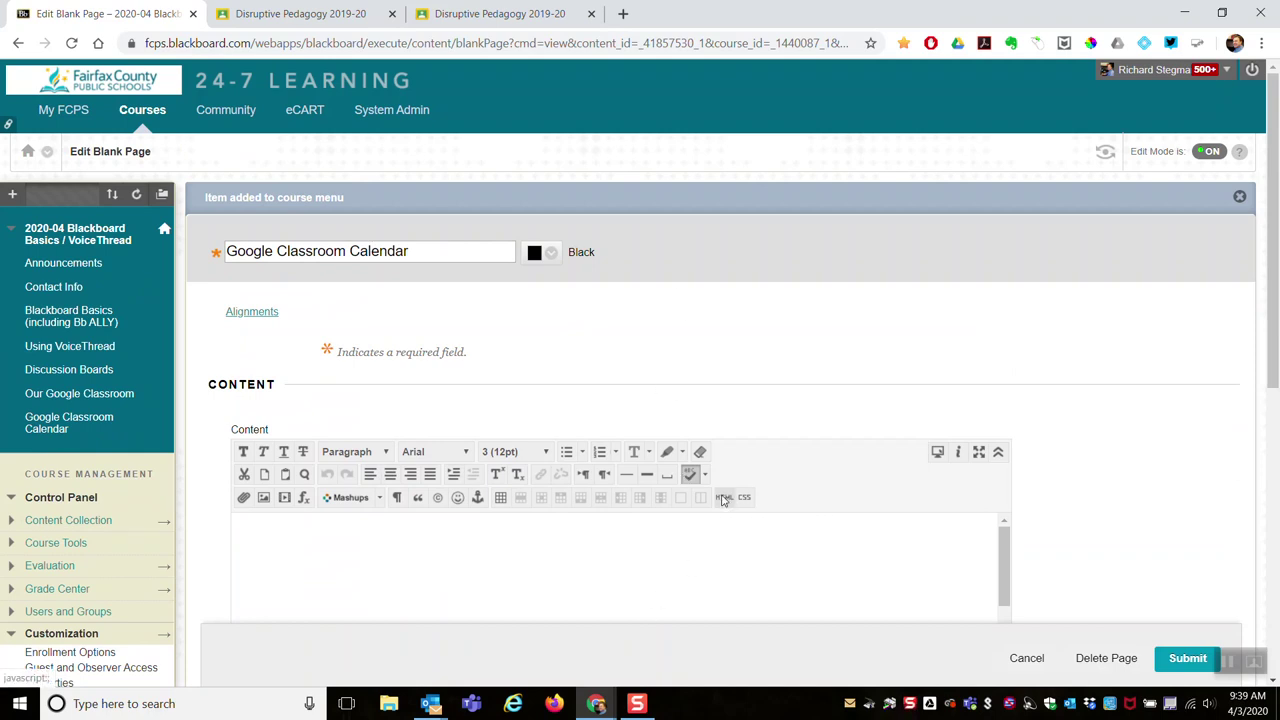
left_click(724, 498)
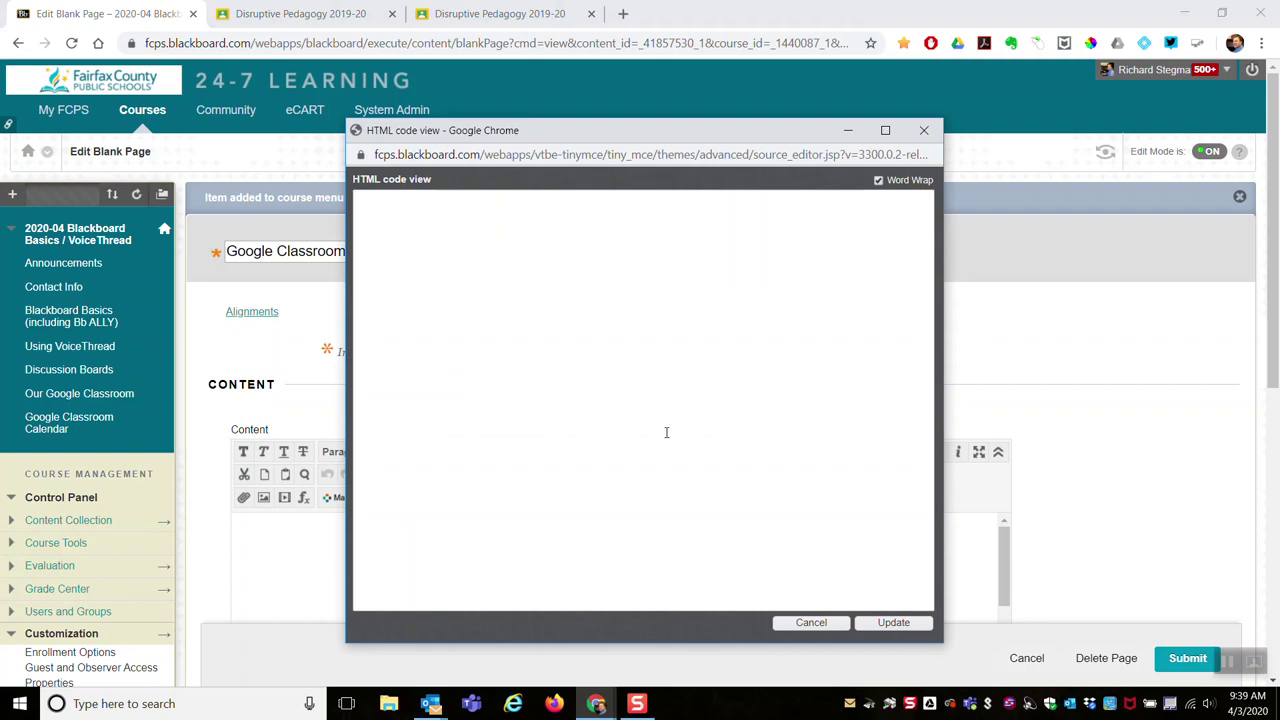
left_click(811, 622)
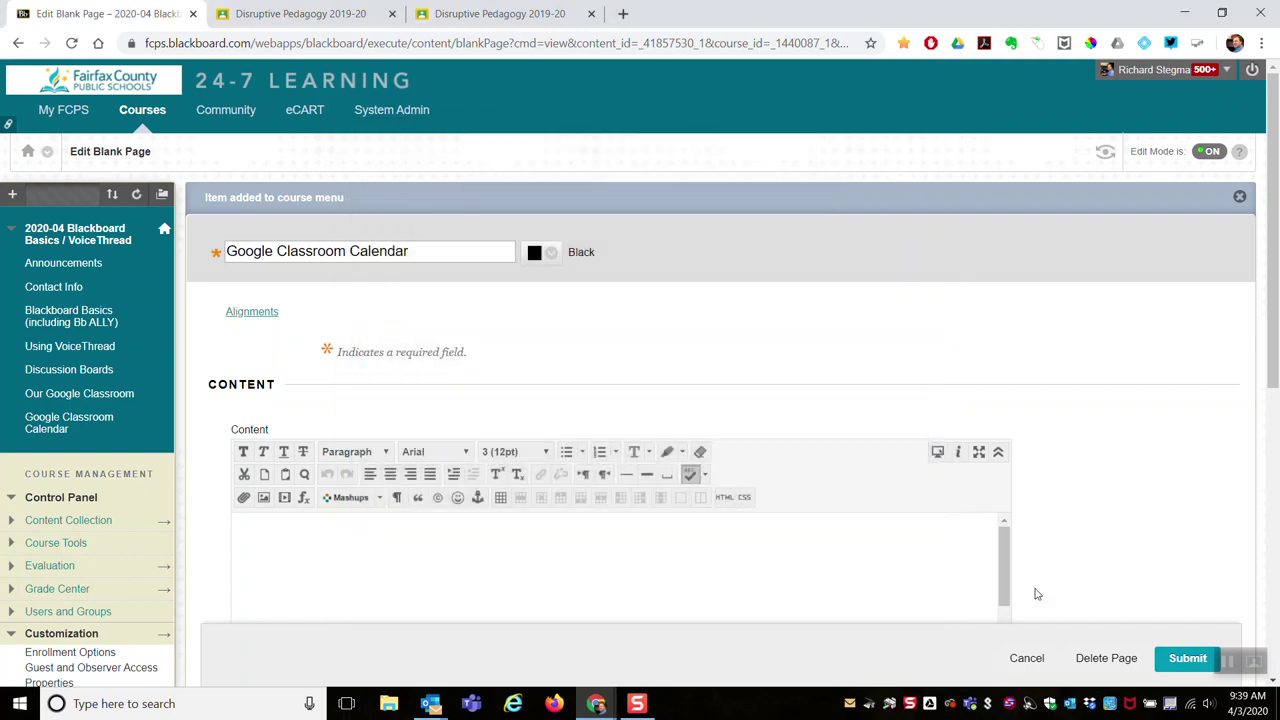
scroll(1100, 560, "down", 2)
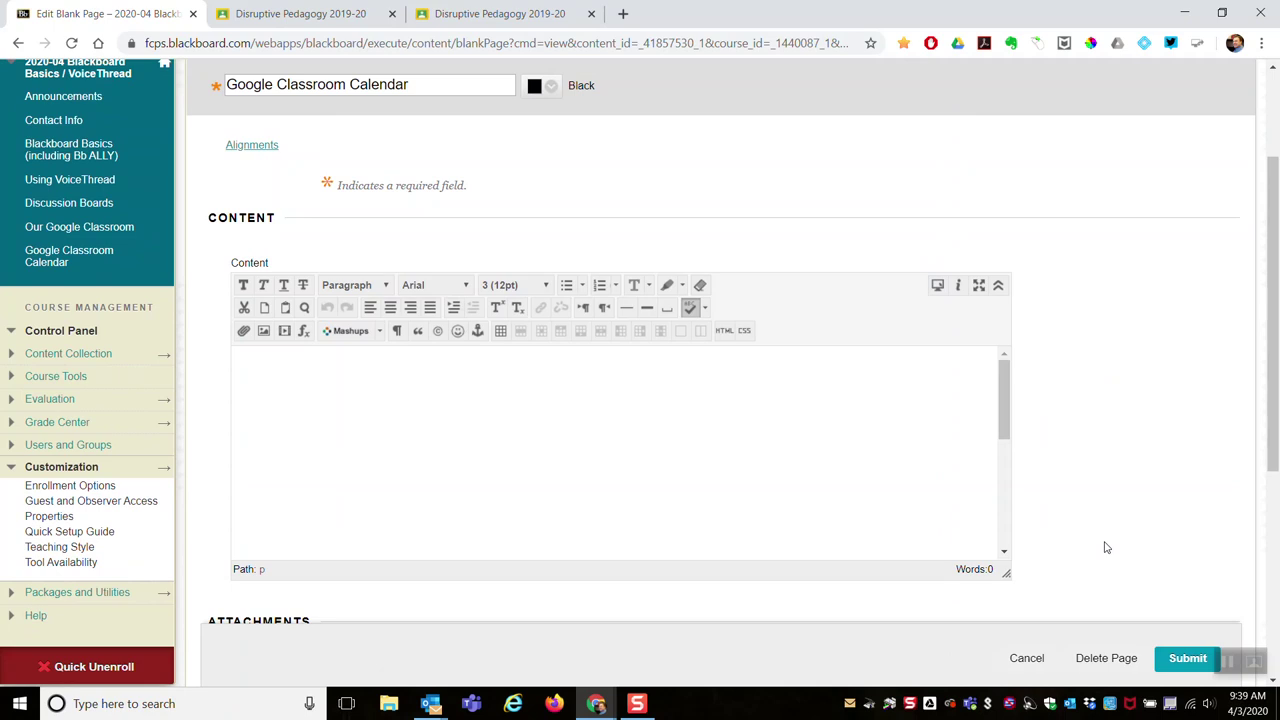
scroll(693, 440, "up", 2)
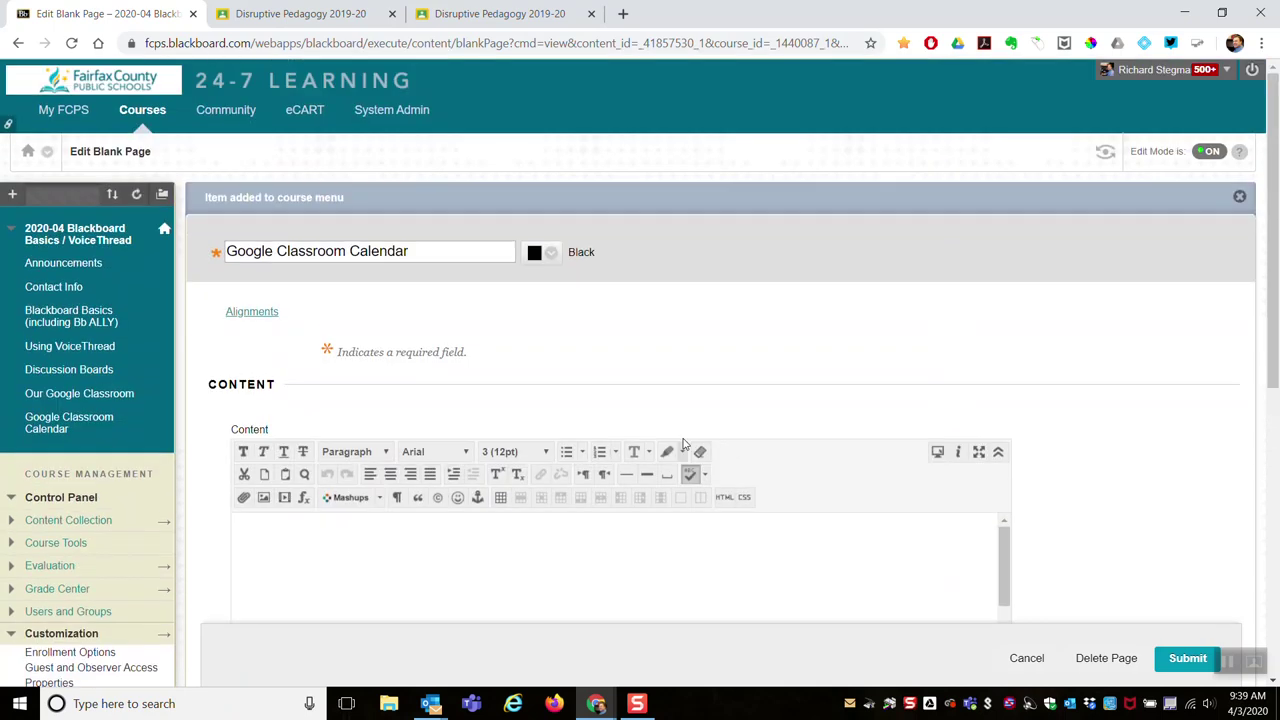
Choose Tool Link from the course menu's add list and show its tool Type options.
left_click(13, 196)
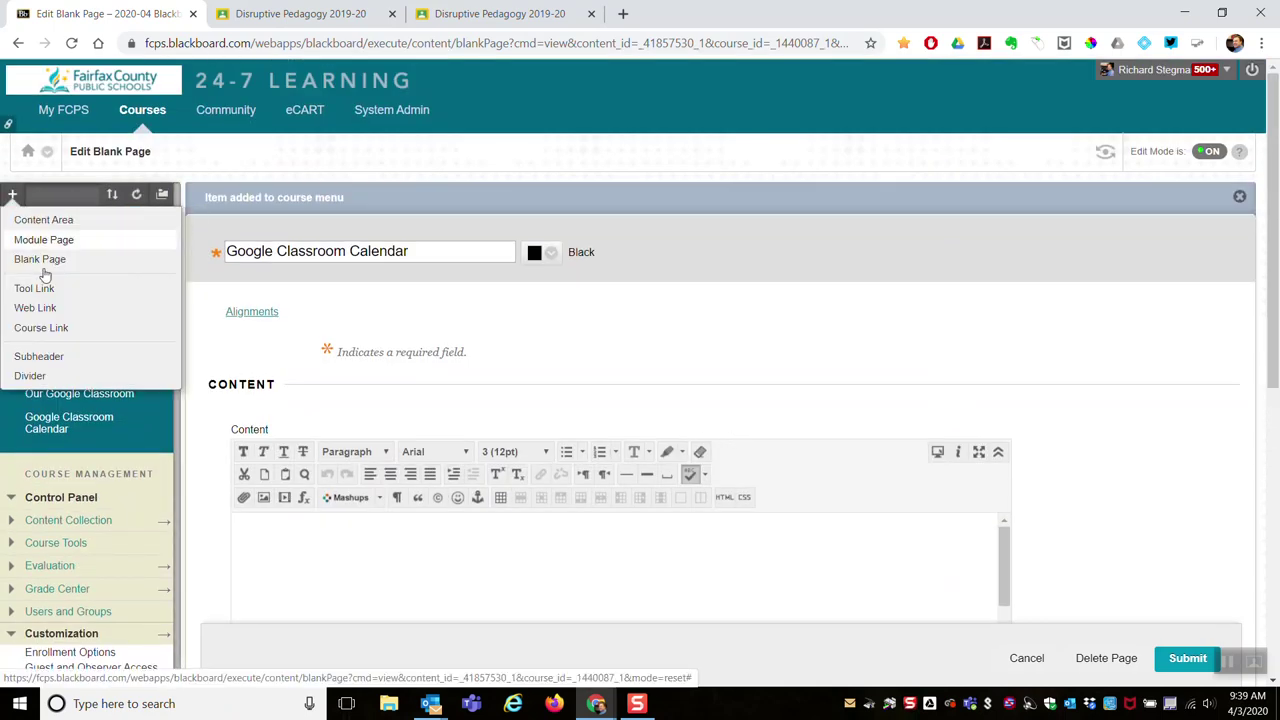
left_click(13, 196)
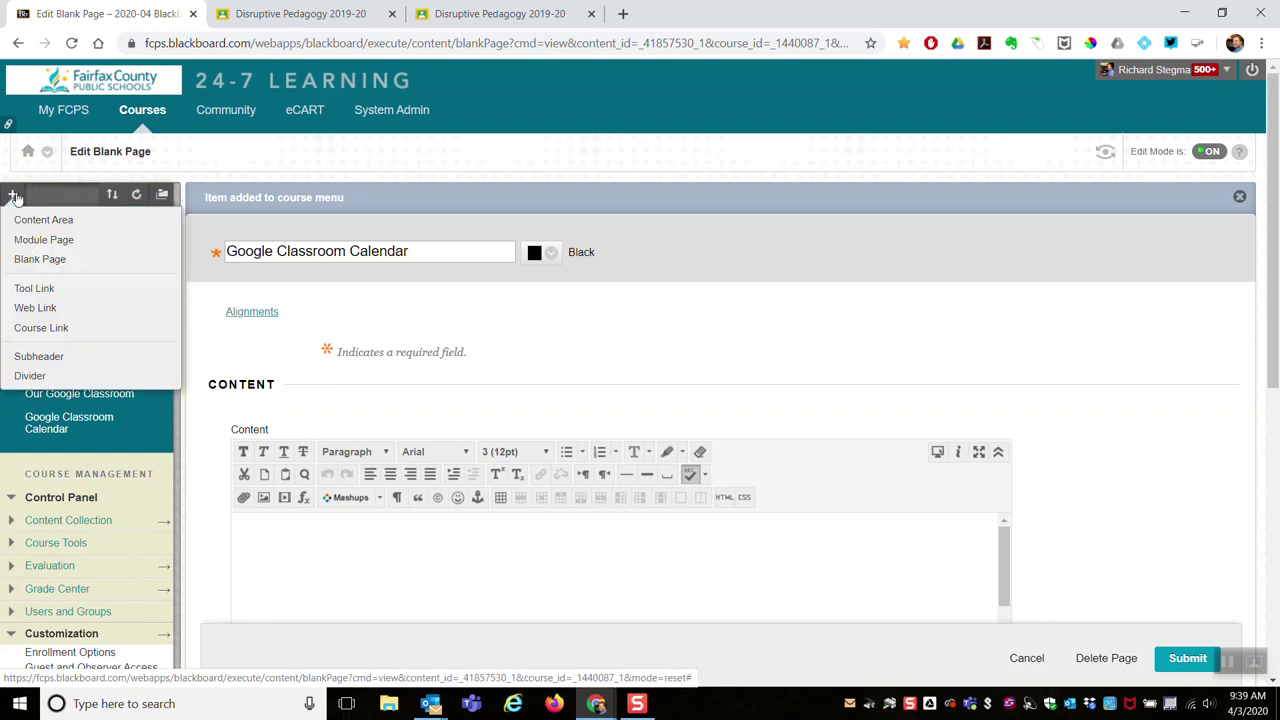
left_click(60, 296)
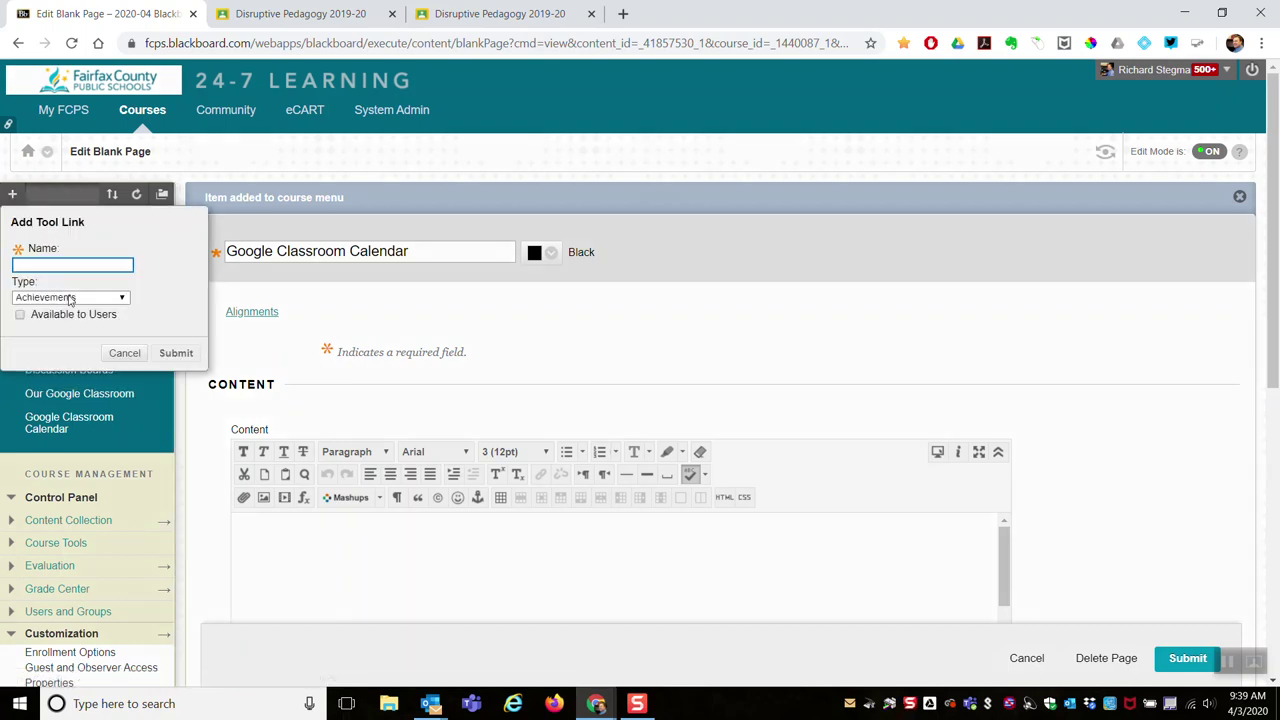
left_click(82, 298)
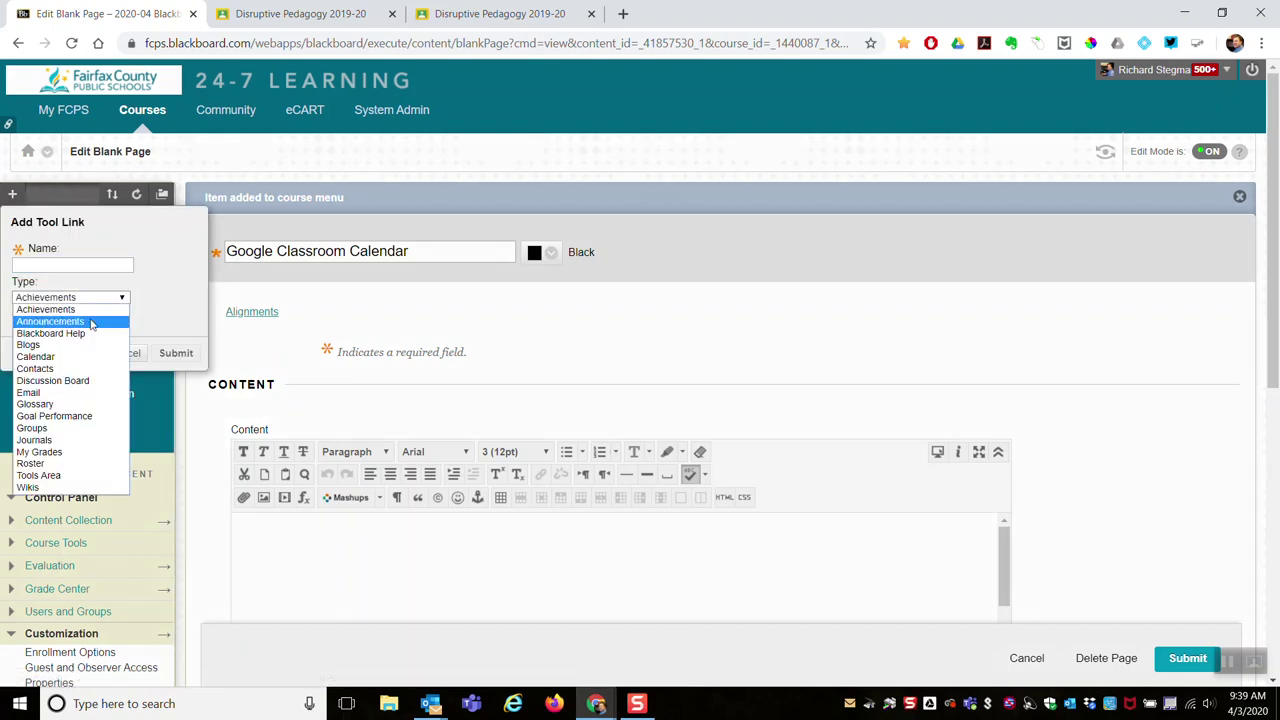